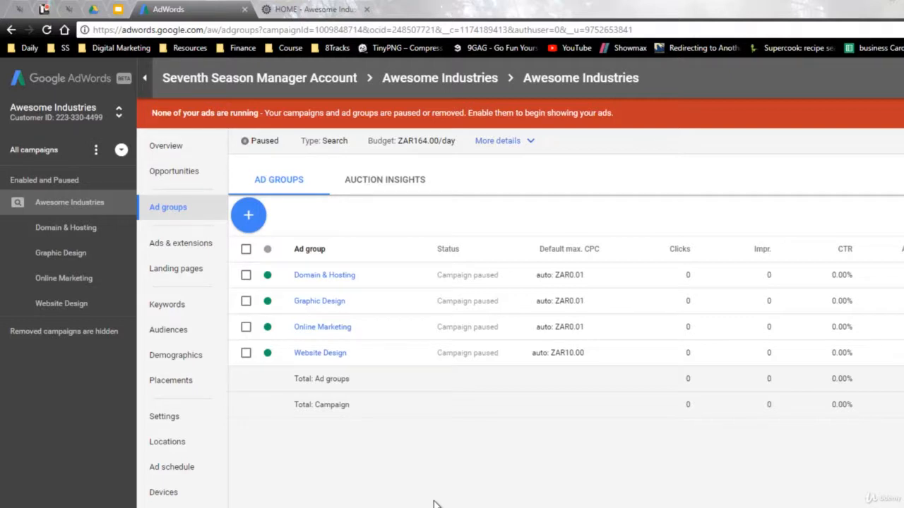
Open the Website Design ad group and look through its list of search keywords
{"action": "left_click", "coordinate": [319, 352]}
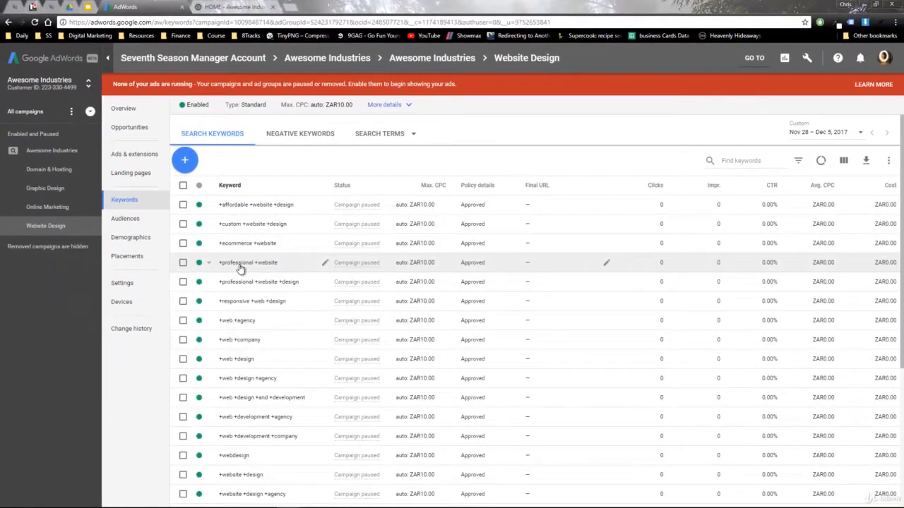
{"action": "scroll", "coordinate": [240, 269], "scroll_direction": "down", "scroll_amount": 5}
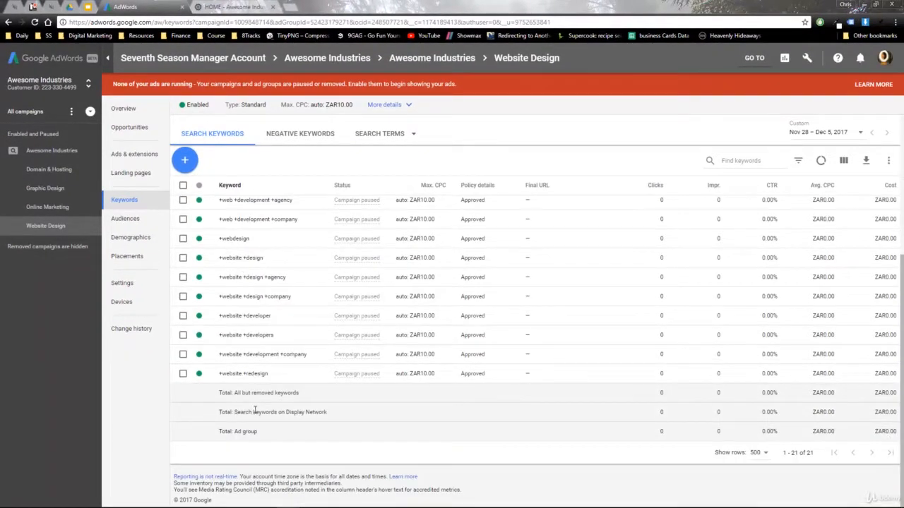
{"action": "scroll", "coordinate": [255, 411], "scroll_direction": "up", "scroll_amount": 5}
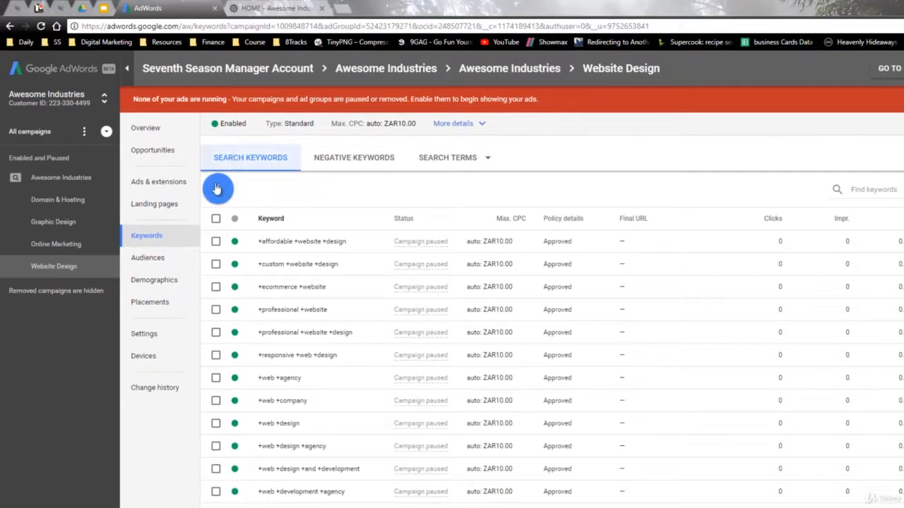
Add the search keyword "website design" as broad match to the Website Design ad group and save it
{"action": "left_click", "coordinate": [218, 191]}
{"action": "left_click", "coordinate": [263, 240]}
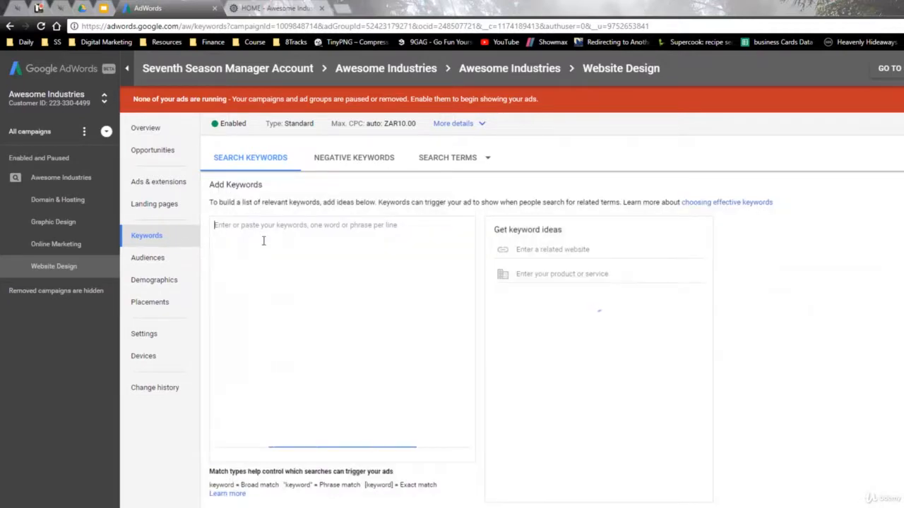
{"action": "type", "text": "webs"}
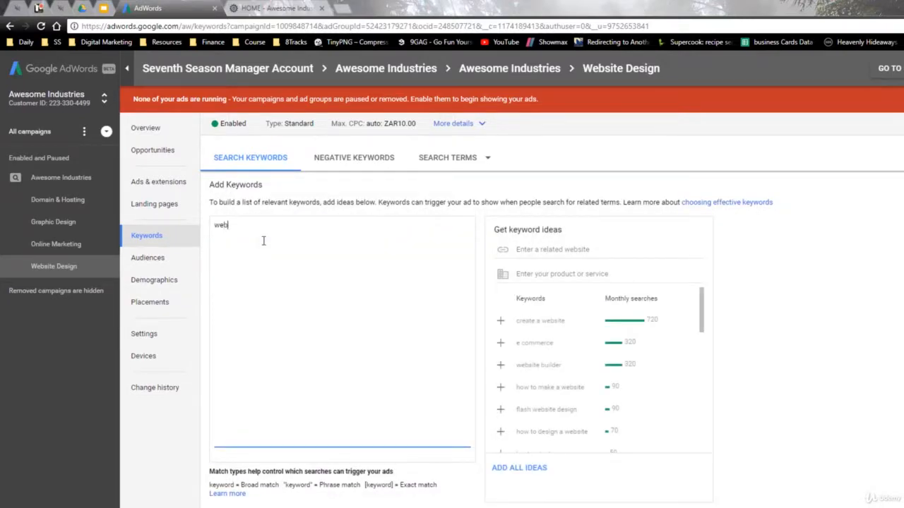
{"action": "type", "text": "ite design"}
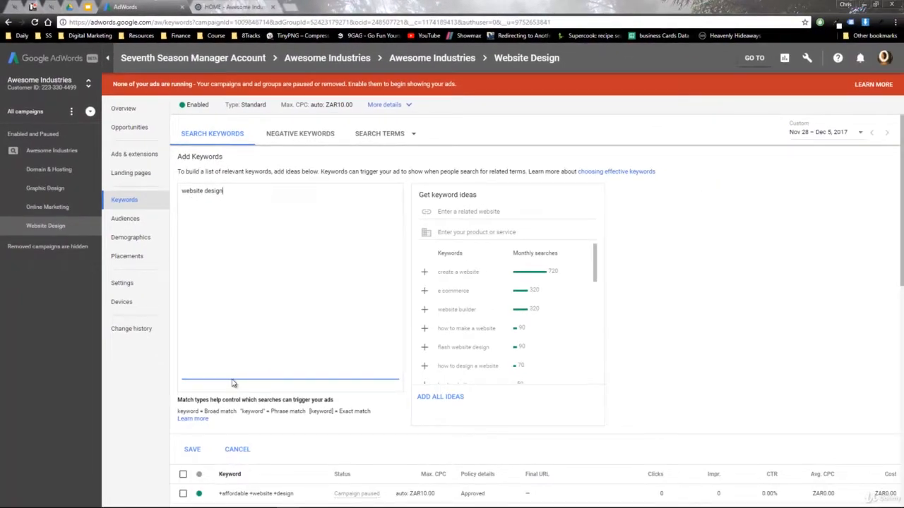
{"action": "left_click", "coordinate": [191, 449]}
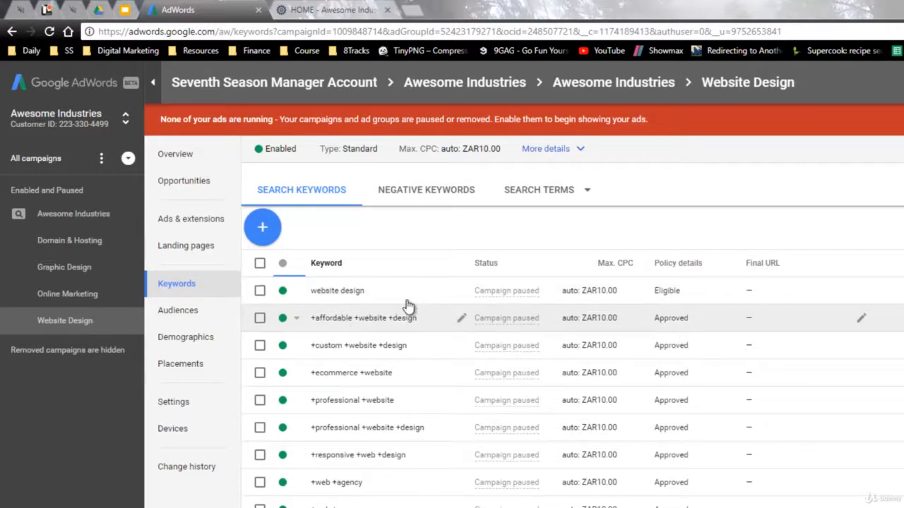
Edit the "website design" keyword and switch its match type to Phrase match
{"action": "left_click", "coordinate": [339, 293]}
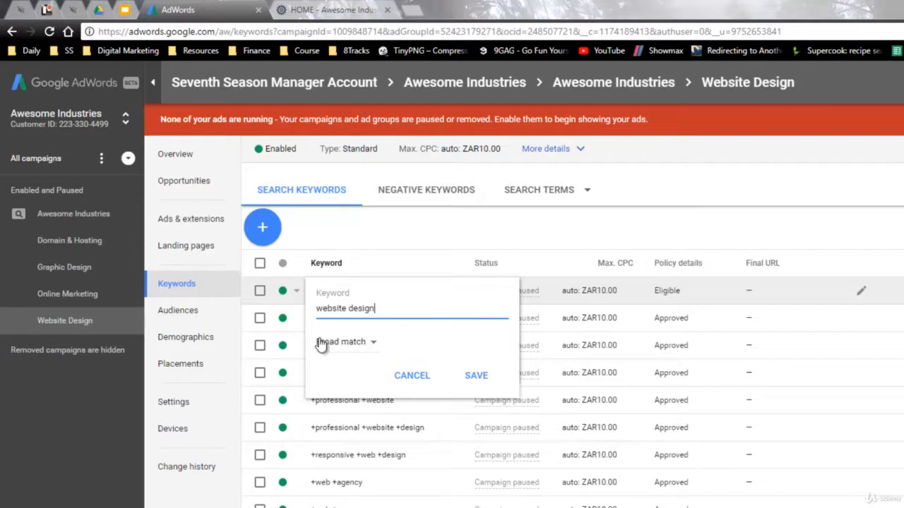
{"action": "left_click", "coordinate": [374, 345]}
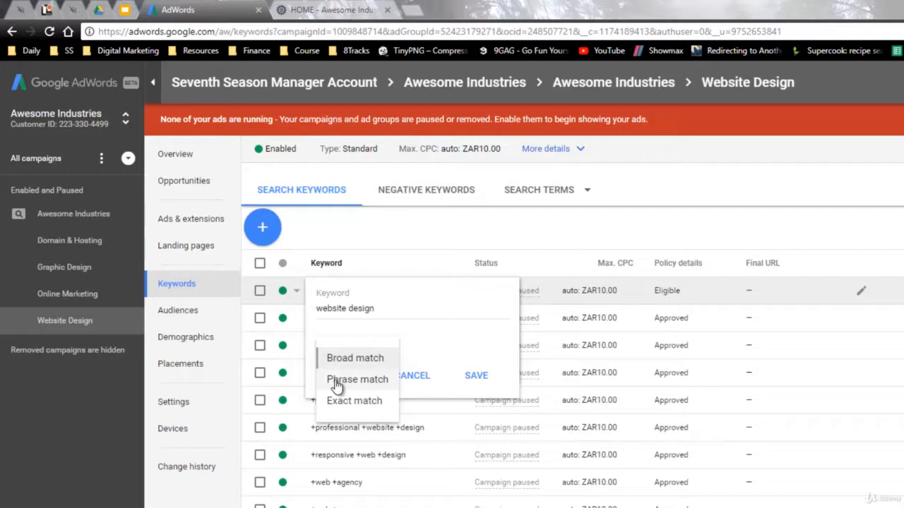
{"action": "left_click", "coordinate": [373, 381]}
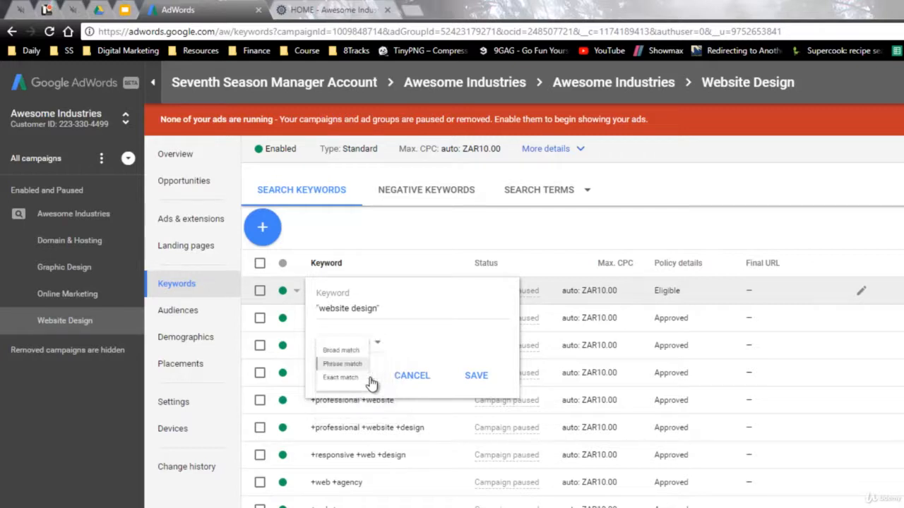
Replace the text inside the keyword's quotation marks with "i want a website" and set its match type to Exact match
{"action": "left_click", "coordinate": [379, 308]}
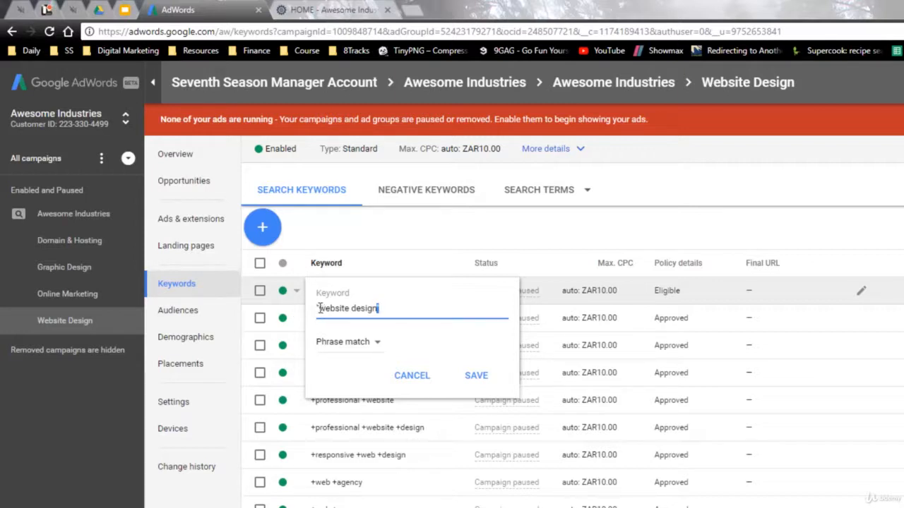
{"action": "left_click", "coordinate": [315, 308]}
{"action": "left_click", "coordinate": [356, 311]}
{"action": "left_click_drag", "start_coordinate": [379, 309], "coordinate": [321, 307]}
{"action": "type", "text": "\""}
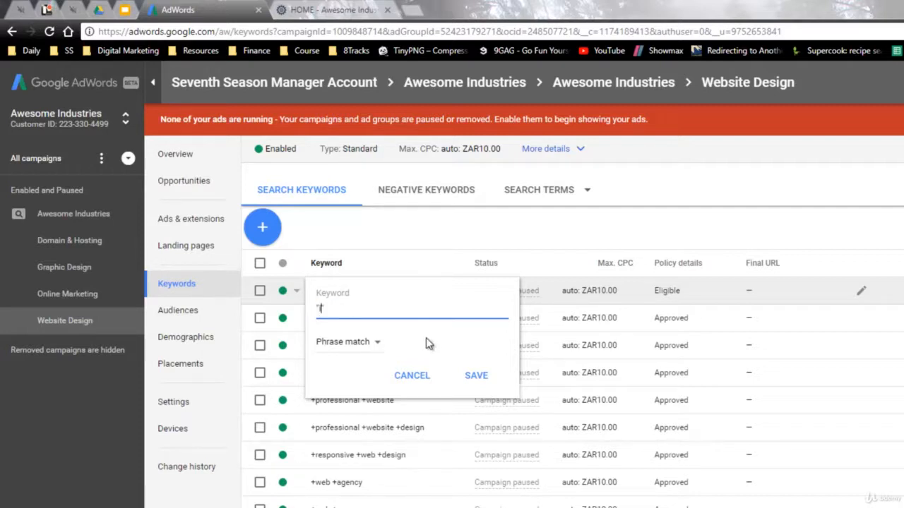
{"action": "type", "text": "i want a website\""}
{"action": "left_click", "coordinate": [373, 342]}
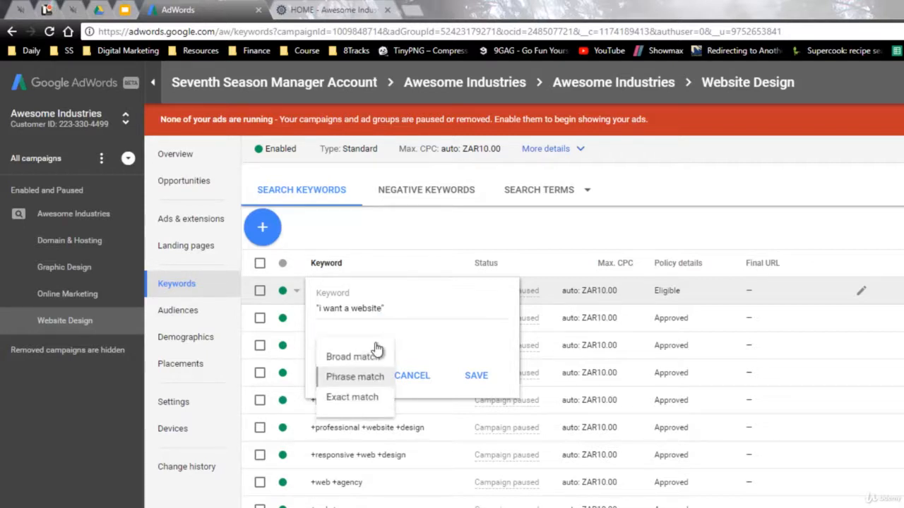
{"action": "left_click", "coordinate": [354, 401]}
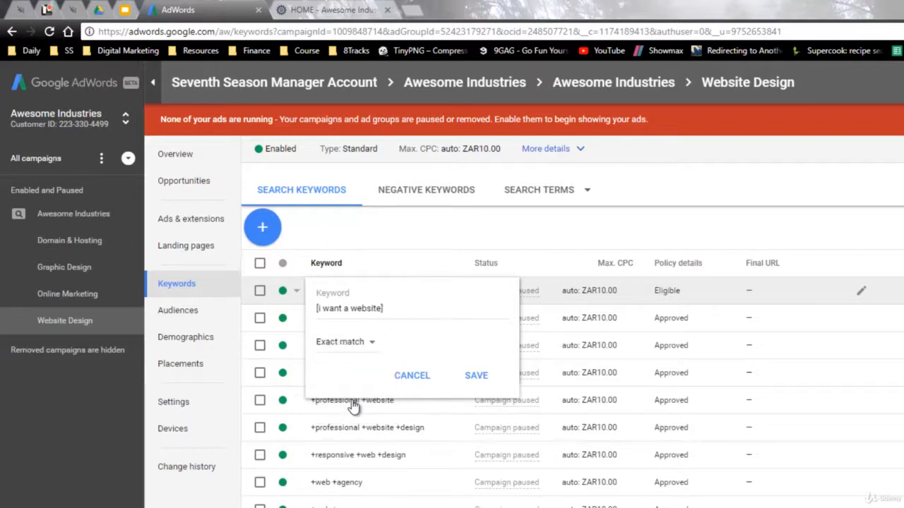
Replace the keyword text with "web design", set its match type to Exact match and save the change
{"action": "left_click", "coordinate": [391, 305]}
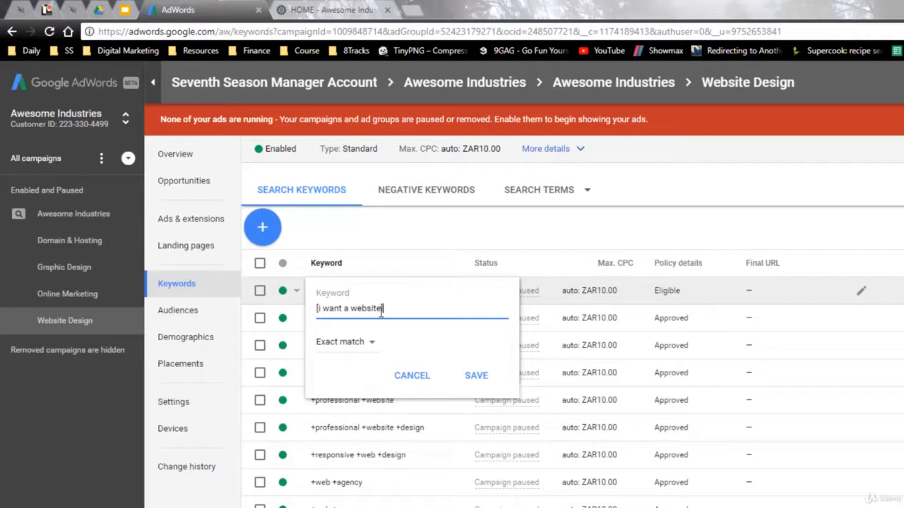
{"action": "left_click_drag", "start_coordinate": [382, 307], "coordinate": [316, 311]}
{"action": "key", "text": "BackSpace"}
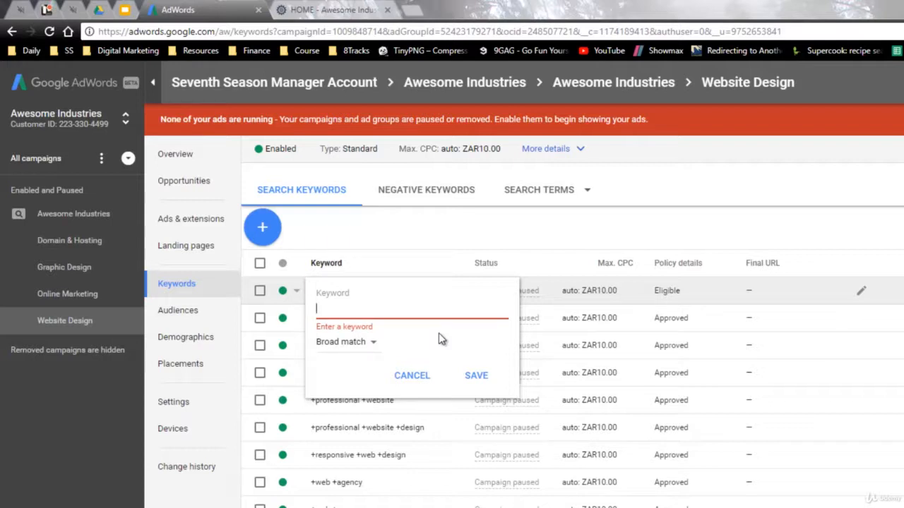
{"action": "type", "text": "web"}
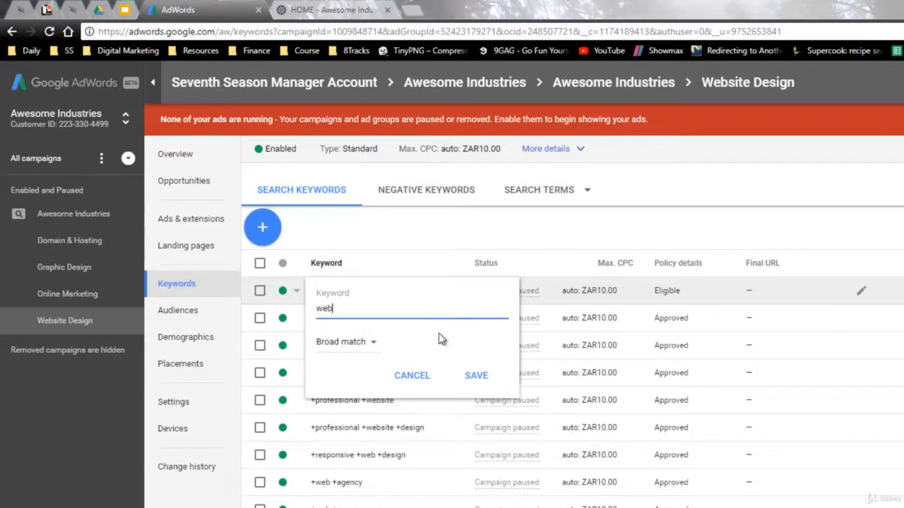
{"action": "type", "text": " design"}
{"action": "left_click", "coordinate": [366, 343]}
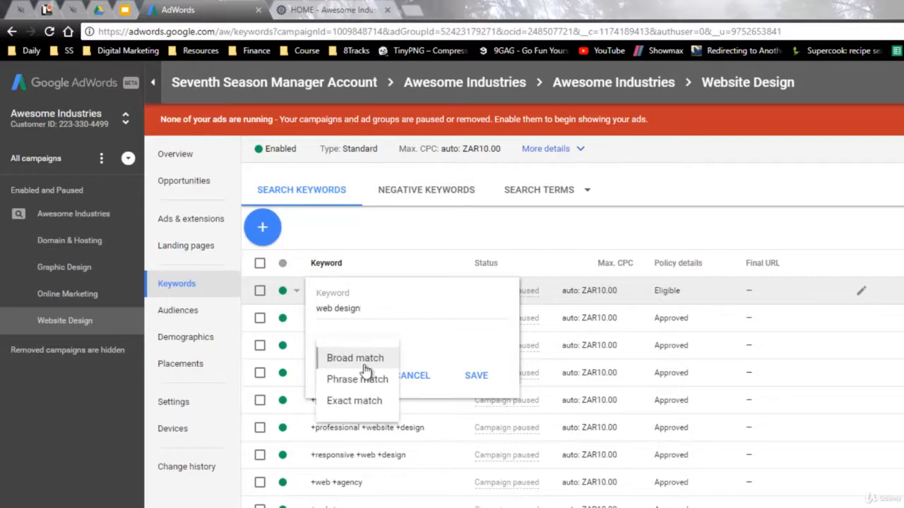
{"action": "left_click", "coordinate": [357, 408]}
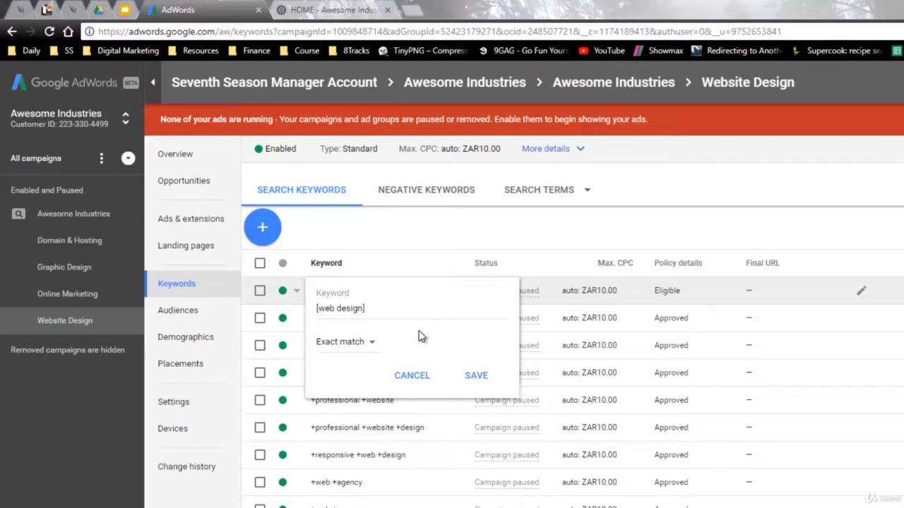
{"action": "left_click", "coordinate": [477, 376]}
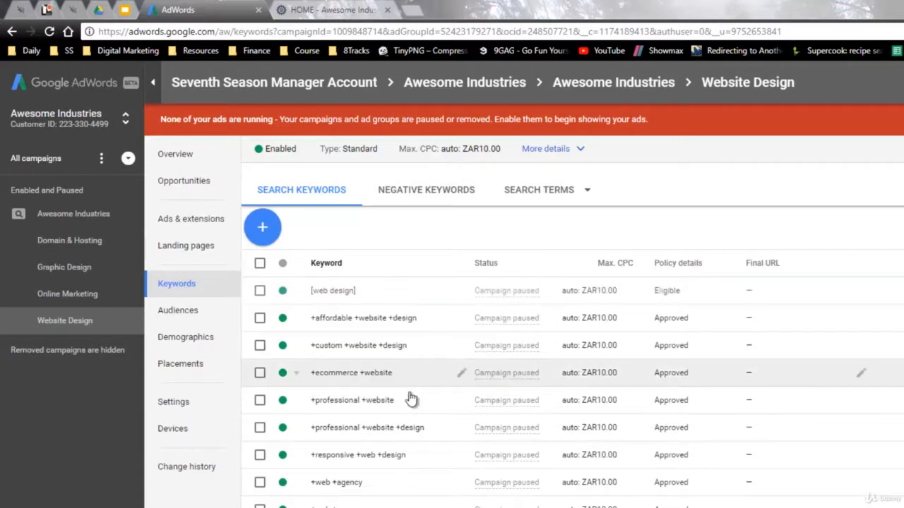
Look over the keyword list and examine the match type options of the [web design] keyword without editing it
{"action": "scroll", "coordinate": [362, 348], "scroll_direction": "down", "scroll_amount": 2}
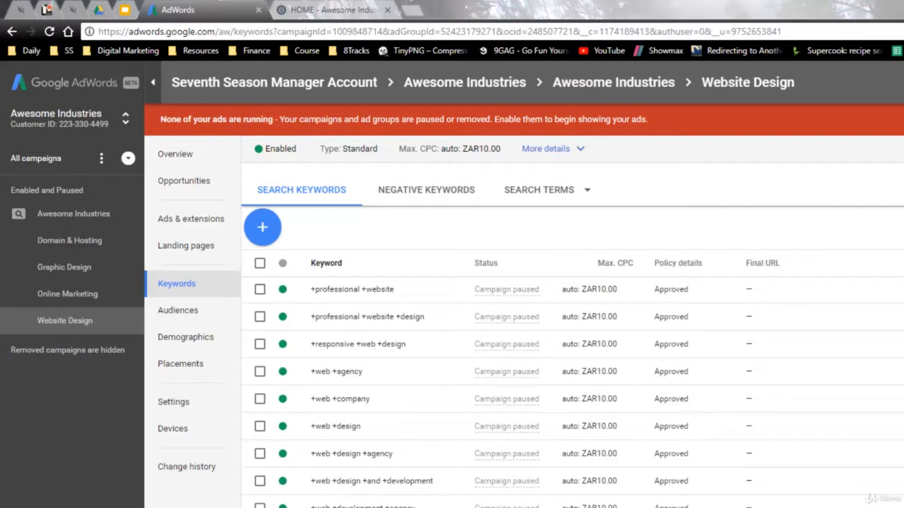
{"action": "scroll", "coordinate": [355, 452], "scroll_direction": "up", "scroll_amount": 2}
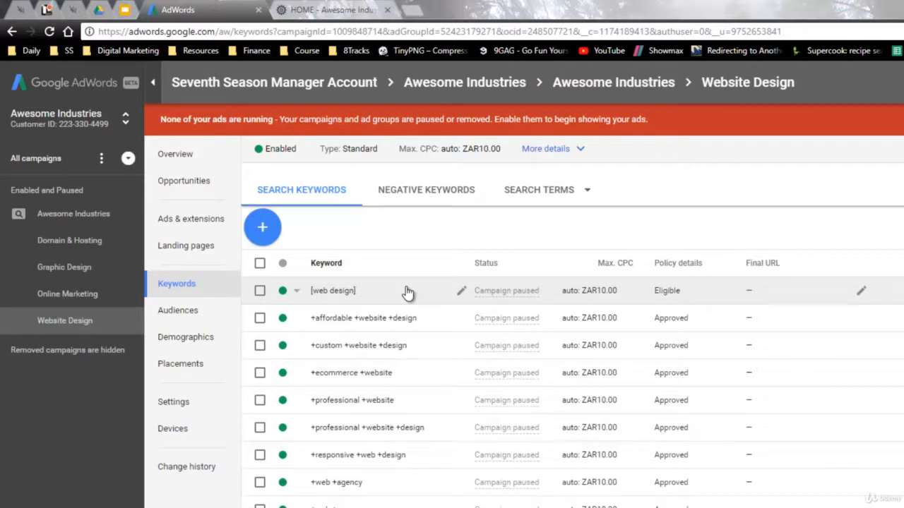
{"action": "left_click", "coordinate": [335, 291]}
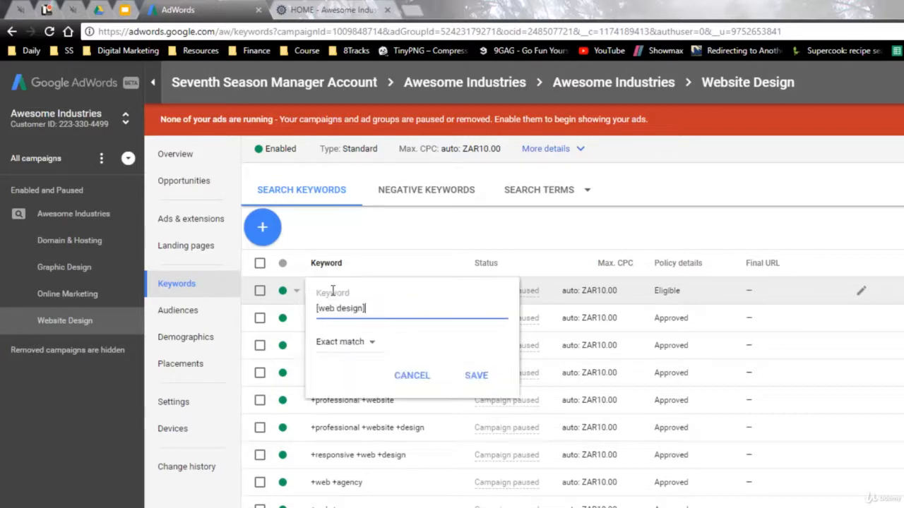
{"action": "left_click", "coordinate": [346, 343]}
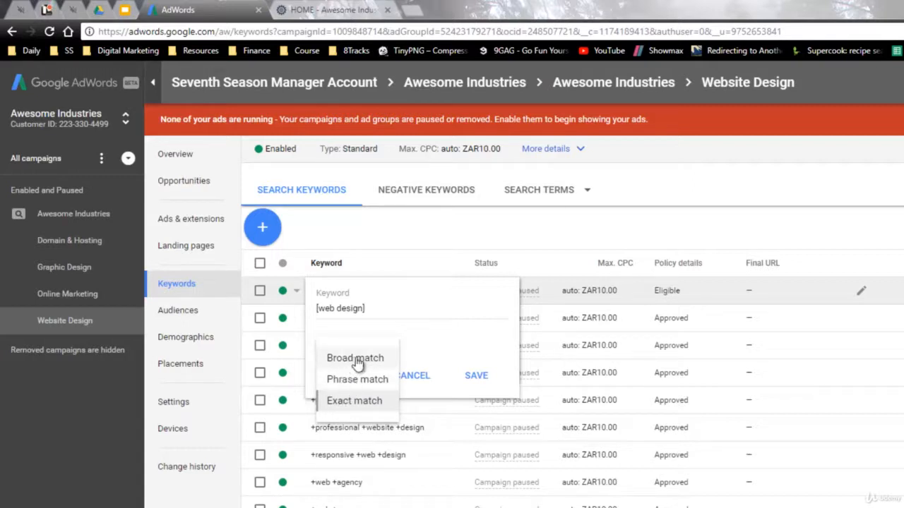
{"action": "left_click", "coordinate": [421, 380]}
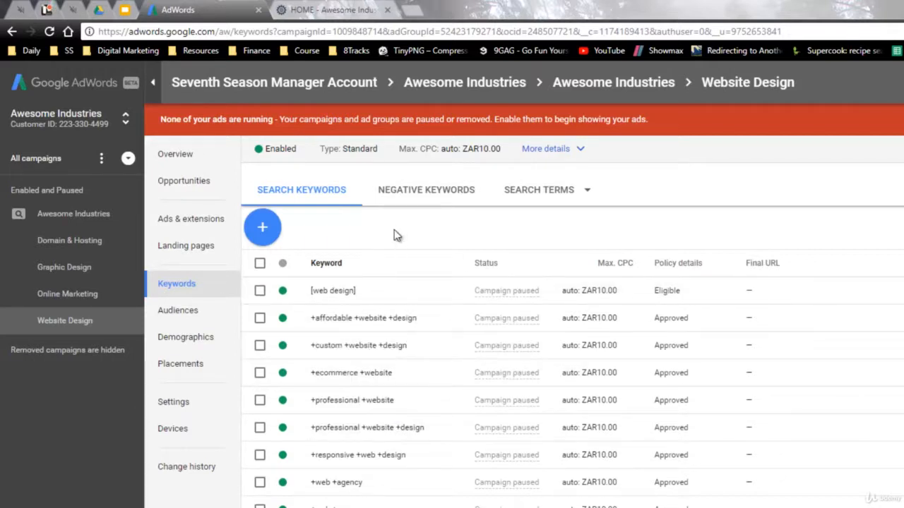
Add "website development jobs" as a negative keyword for the Website Design ad group and save it
{"action": "left_click", "coordinate": [422, 192]}
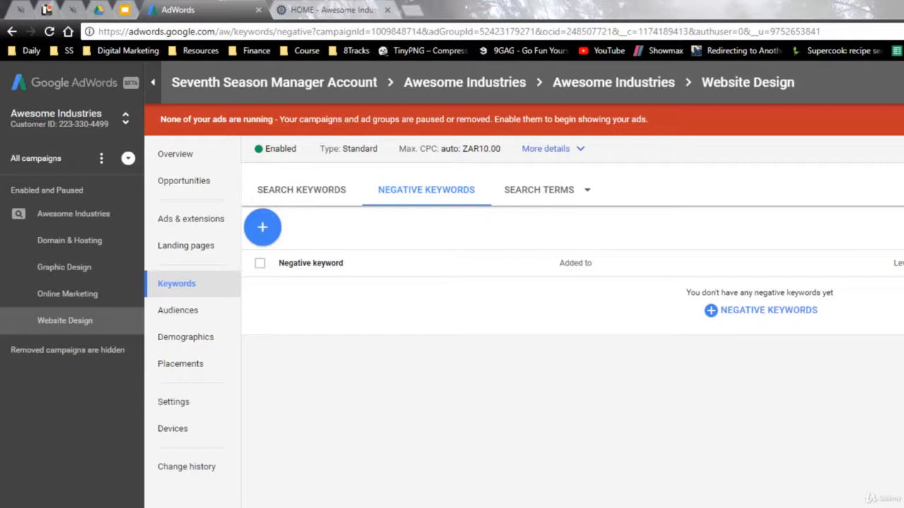
{"action": "left_click", "coordinate": [714, 315]}
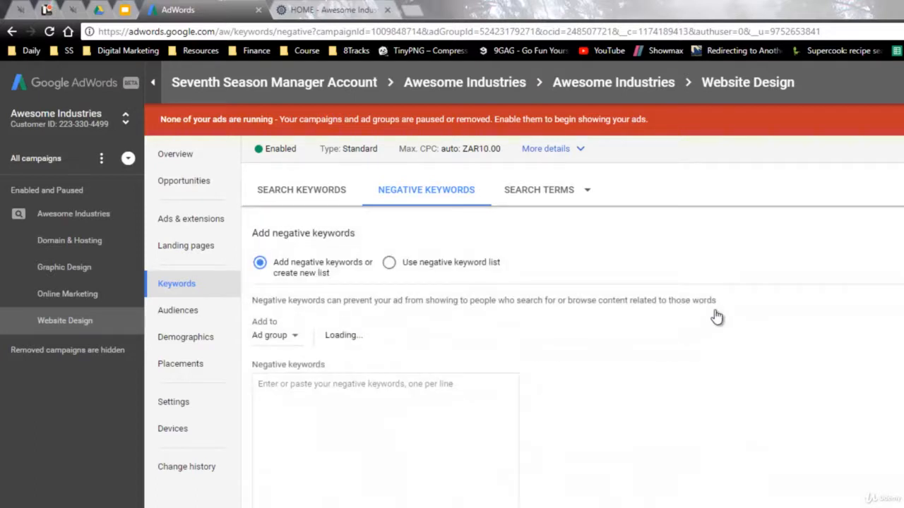
{"action": "left_click", "coordinate": [313, 383]}
{"action": "type", "text": "we"}
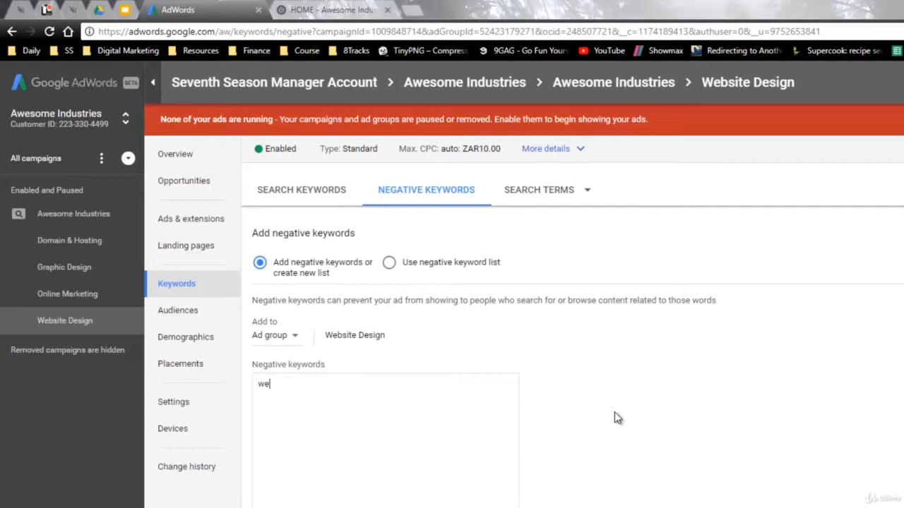
{"action": "type", "text": "bsite development"}
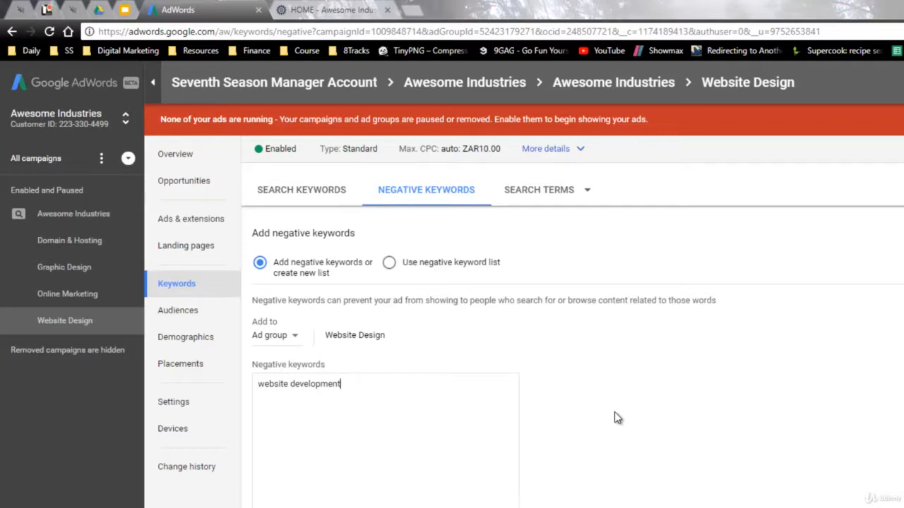
{"action": "type", "text": "jobs"}
{"action": "scroll", "coordinate": [614, 413], "scroll_direction": "down", "scroll_amount": 2}
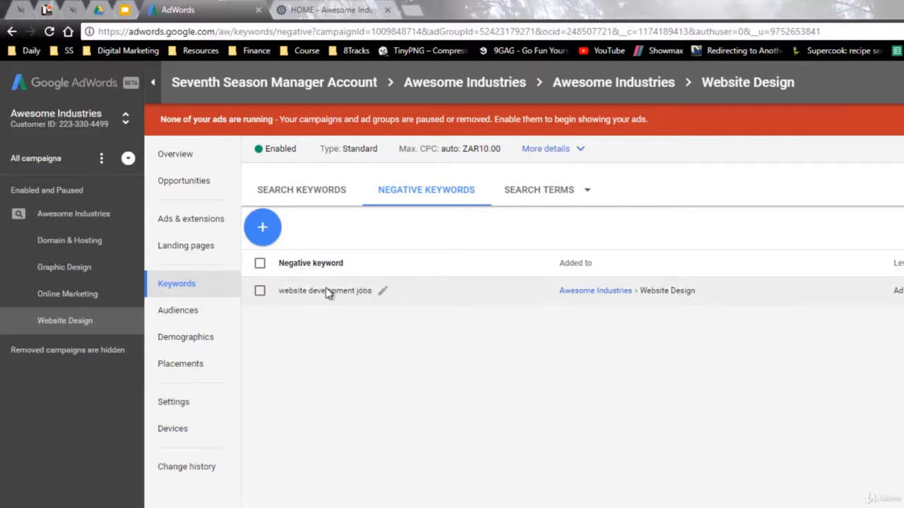
Examine the match type options of the "website development jobs" negative keyword, leaving it unedited
{"action": "left_click", "coordinate": [381, 291]}
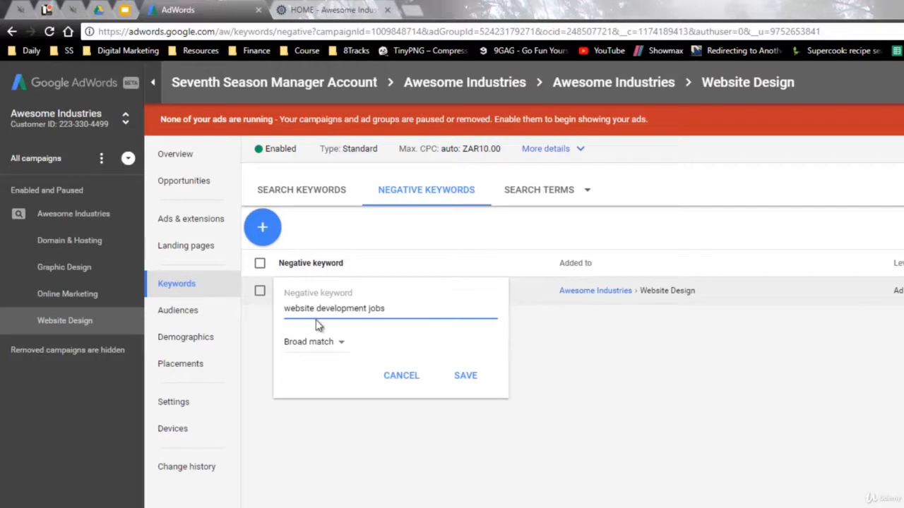
{"action": "left_click", "coordinate": [318, 342]}
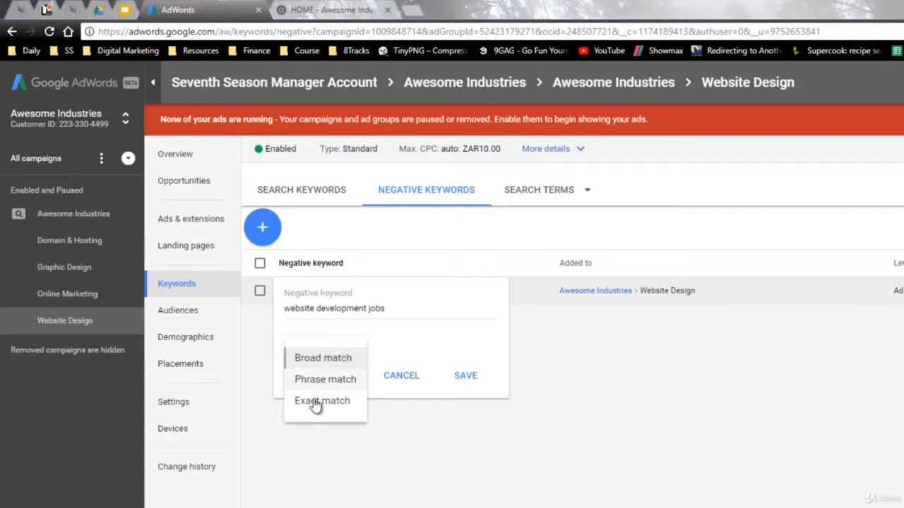
{"action": "left_click", "coordinate": [392, 308]}
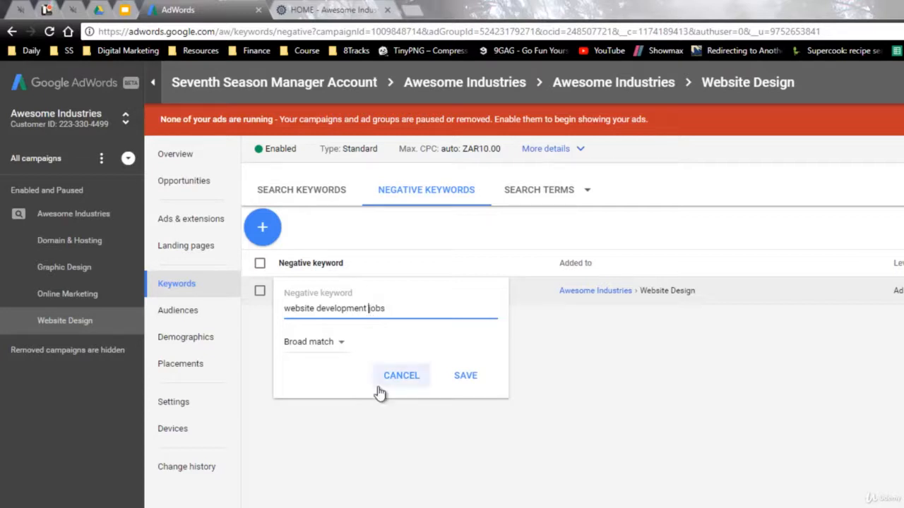
{"action": "left_click", "coordinate": [397, 377]}
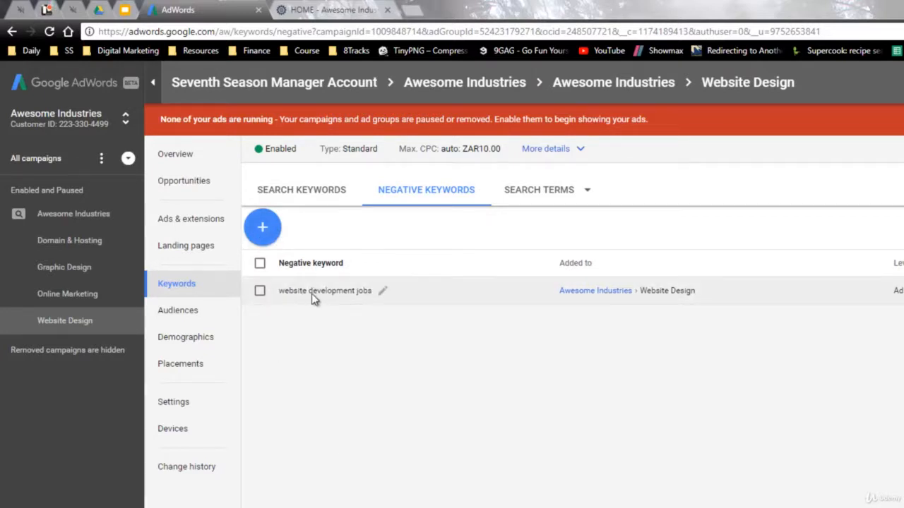
Add "jobs" as another negative keyword for the Website Design ad group and save it
{"action": "left_click", "coordinate": [262, 228]}
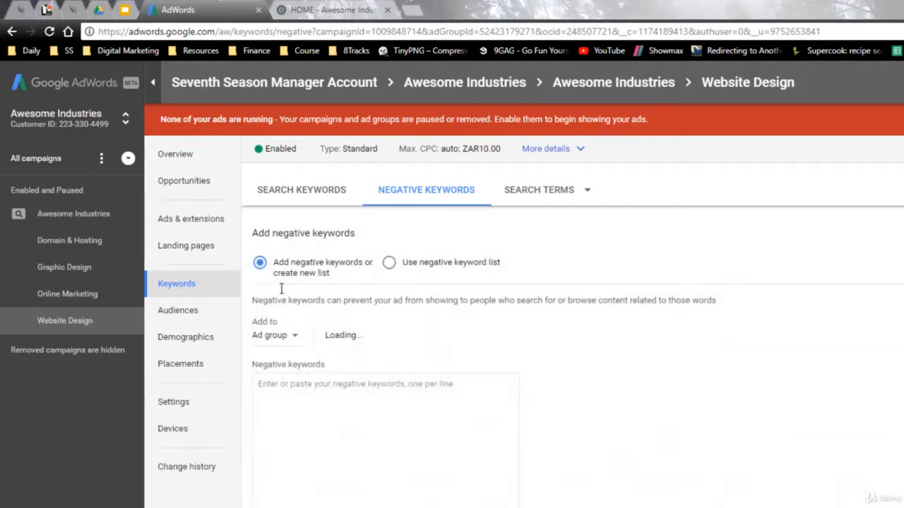
{"action": "left_click", "coordinate": [298, 411]}
{"action": "type", "text": "jobs"}
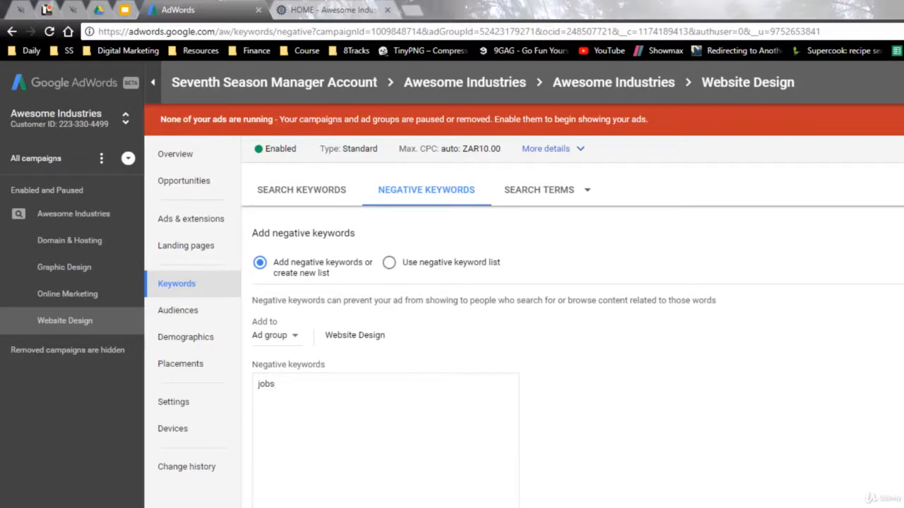
{"action": "scroll", "coordinate": [528, 447], "scroll_direction": "down", "scroll_amount": 2}
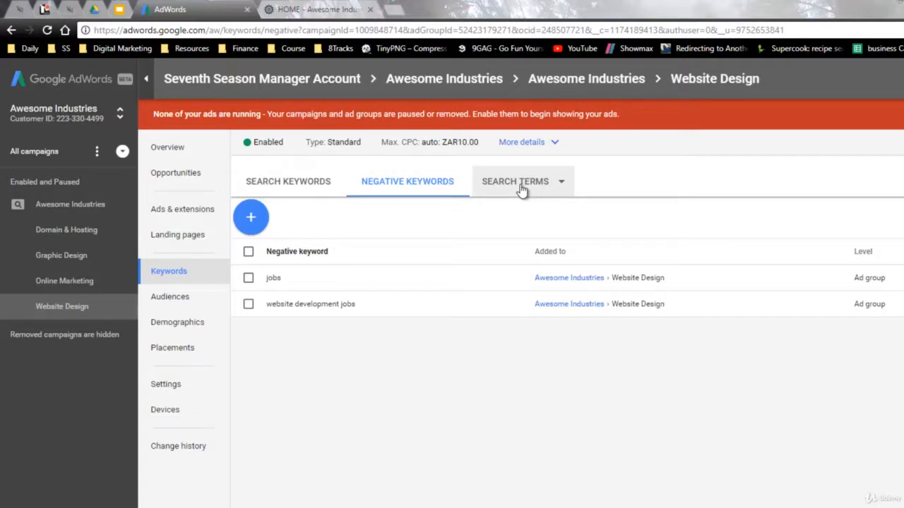
Open the search terms report of the Website Design ad group and examine its Match type and Clicks columns
{"action": "left_click", "coordinate": [521, 184]}
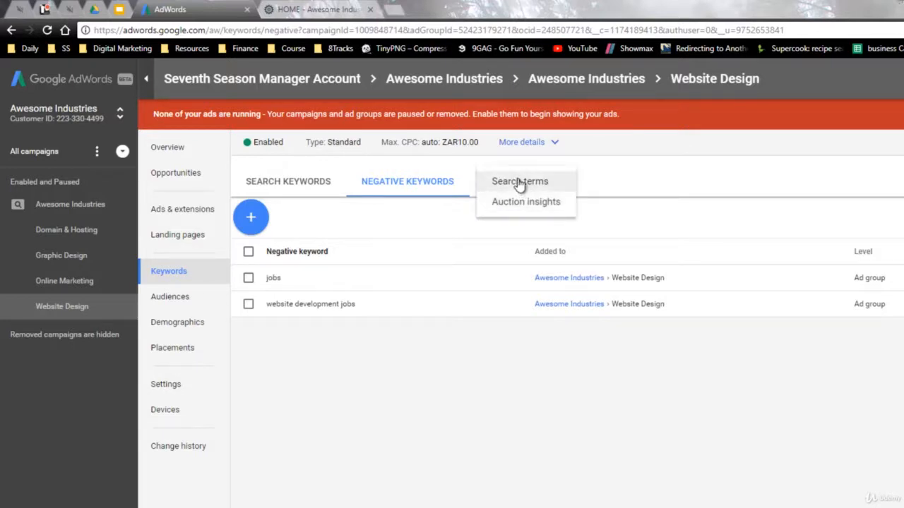
{"action": "left_click", "coordinate": [516, 182]}
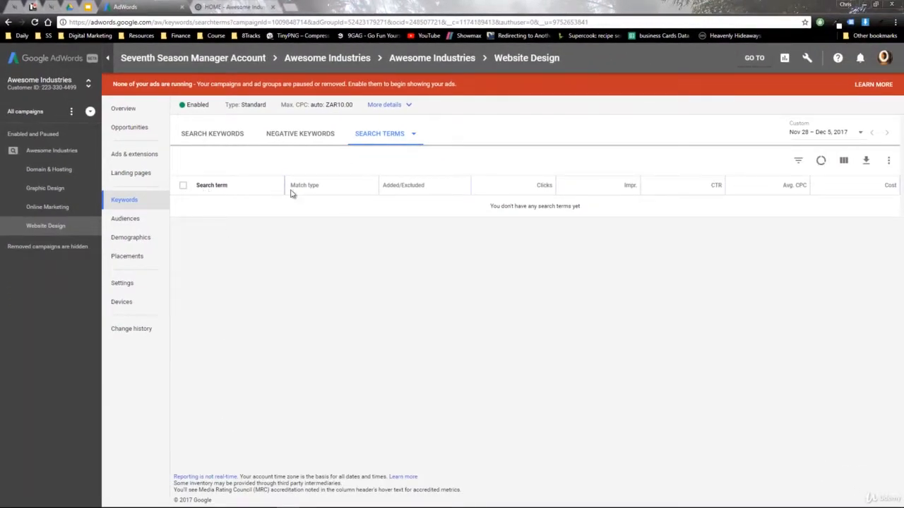
{"action": "mouse_move", "coordinate": [325, 189]}
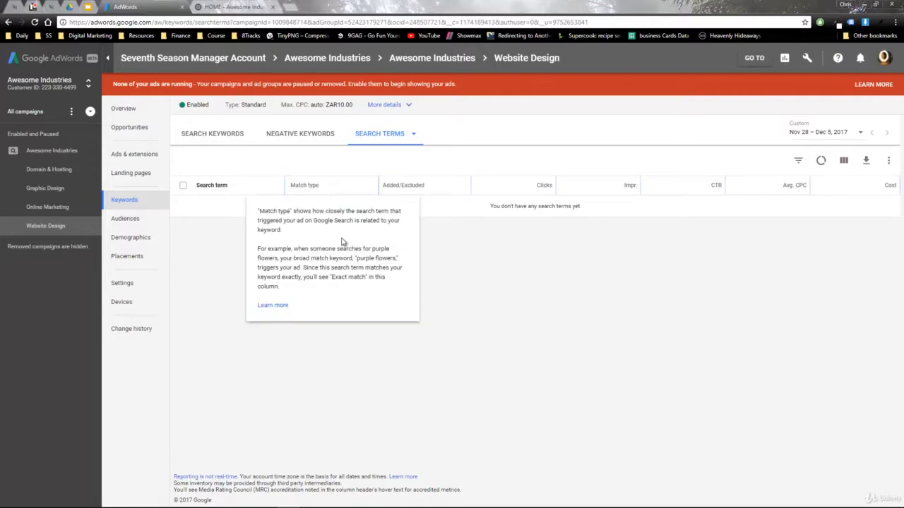
{"action": "mouse_move", "coordinate": [545, 189]}
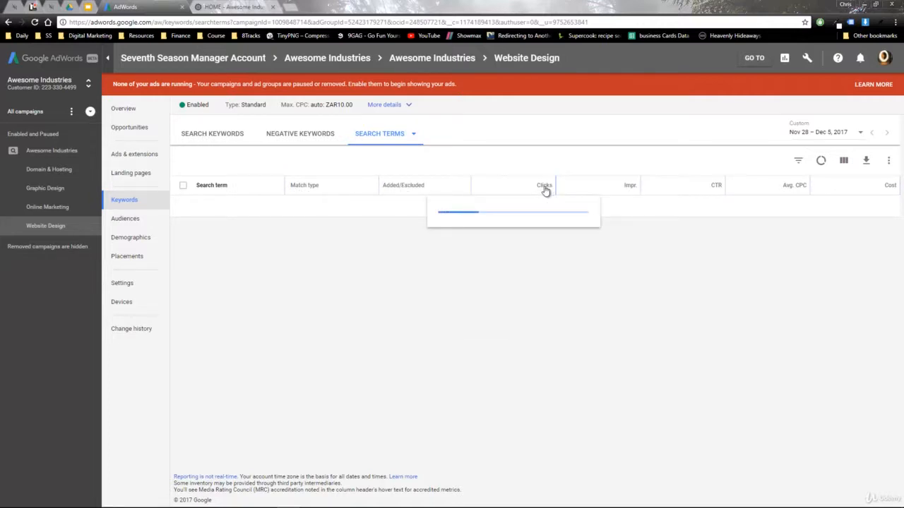